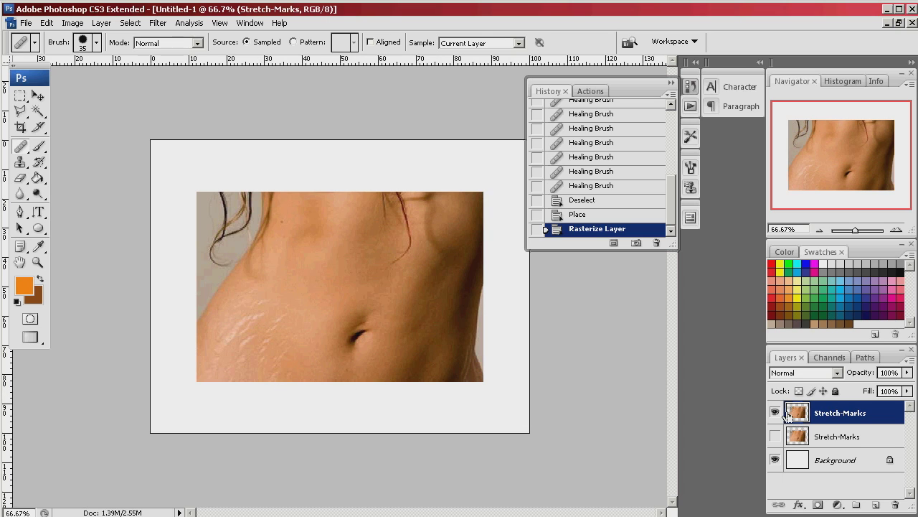
Ctrl+click the top Stretch-Marks layer thumbnail to load the abdomen photo's outline as a selection.
{"action": "left_click", "coordinate": [796, 411], "text": "ctrl"}
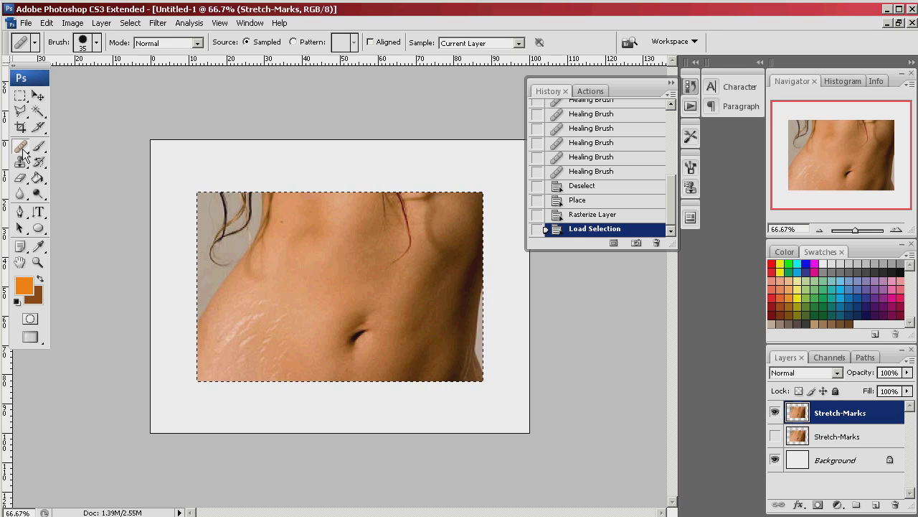
Set the Healing Brush to 29 px with slightly lower hardness and apply a first stroke on the hip.
{"action": "left_click", "coordinate": [96, 43]}
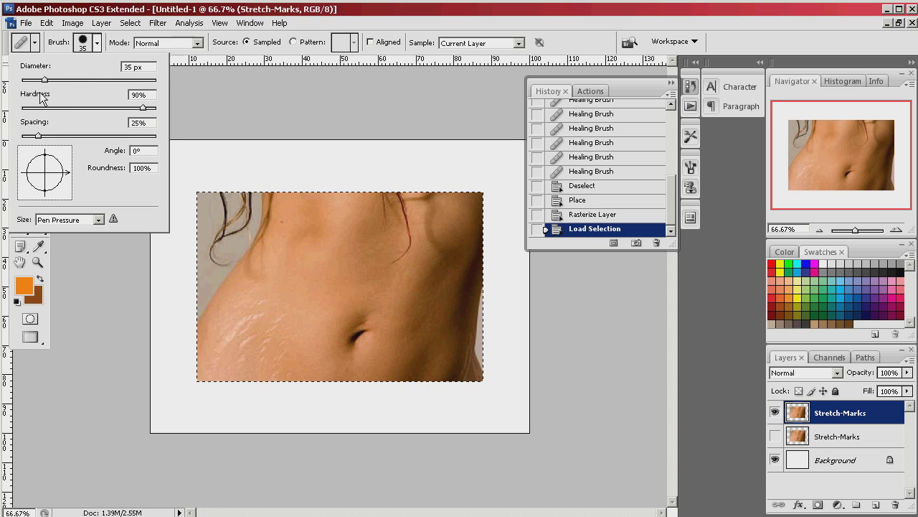
{"action": "left_click_drag", "start_coordinate": [45, 81], "coordinate": [40, 80]}
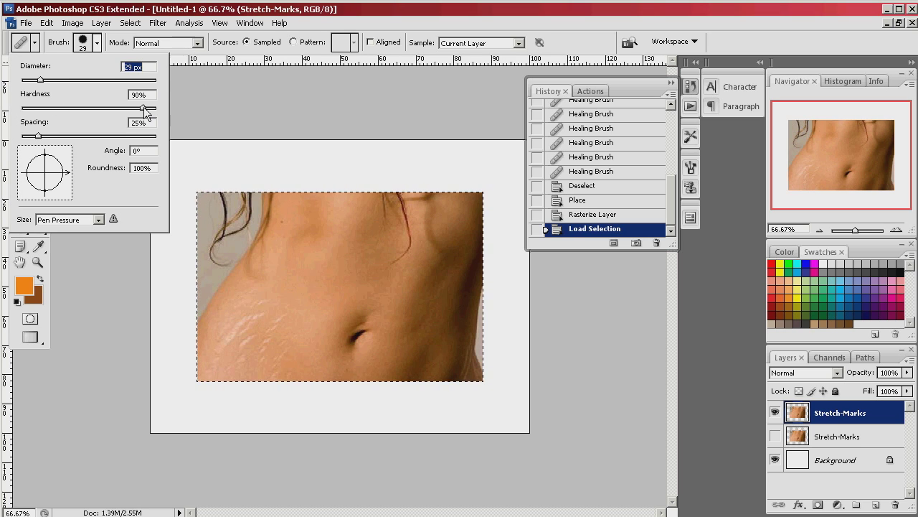
{"action": "mouse_move", "coordinate": [144, 109]}
{"action": "left_mouse_down"}
{"action": "mouse_move", "coordinate": [133, 108]}
{"action": "mouse_move", "coordinate": [147, 109]}
{"action": "mouse_move", "coordinate": [141, 115]}
{"action": "left_mouse_up"}
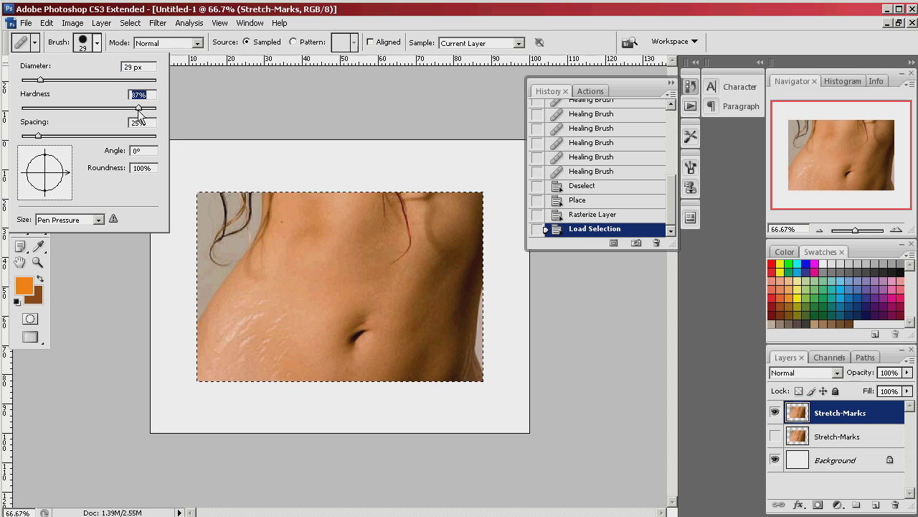
{"action": "left_click", "coordinate": [288, 279]}
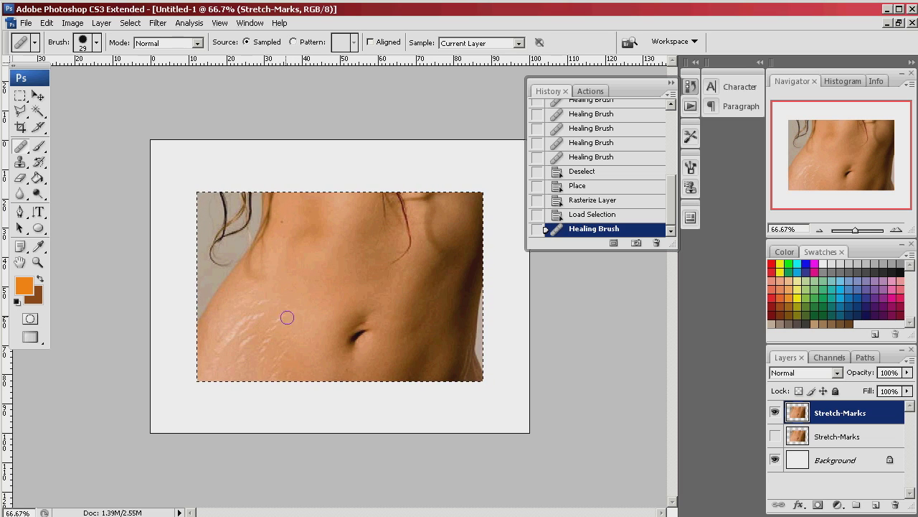
Heal the upper stretch marks on the hip with a series of Healing Brush clicks.
{"action": "left_click", "coordinate": [295, 364]}
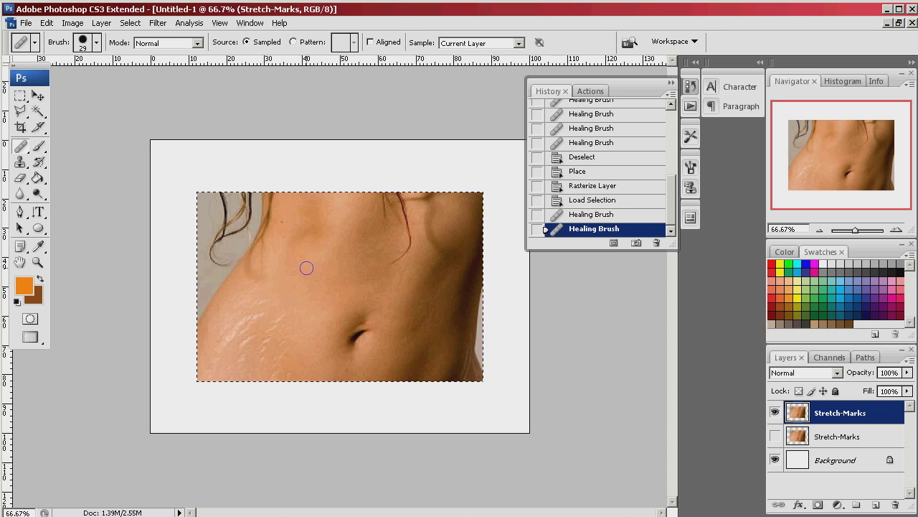
{"action": "left_click", "coordinate": [264, 301]}
{"action": "left_click", "coordinate": [249, 300]}
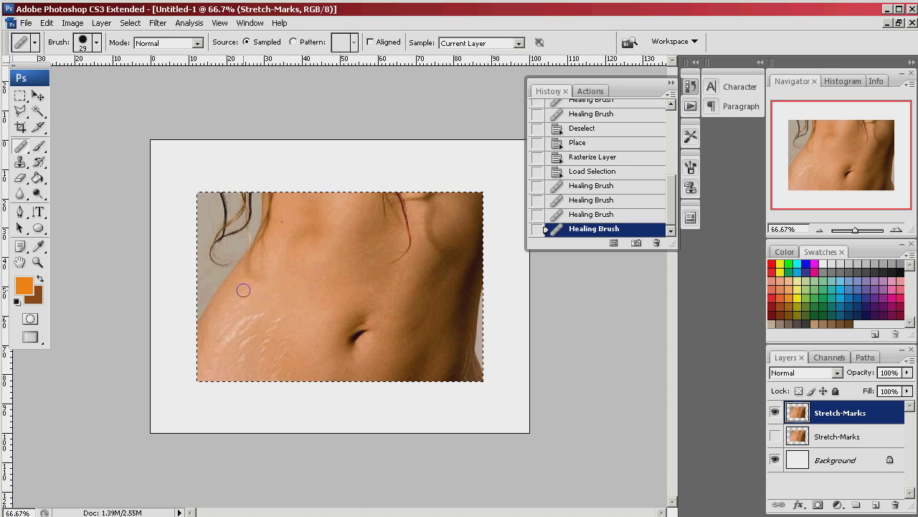
{"action": "left_click", "coordinate": [252, 283]}
{"action": "left_click", "coordinate": [242, 297]}
{"action": "left_click", "coordinate": [263, 306]}
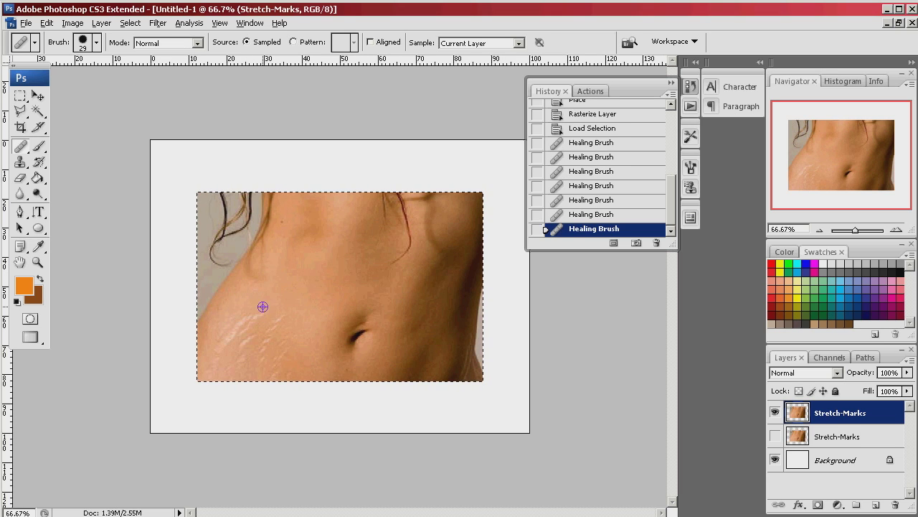
{"action": "left_click", "coordinate": [256, 266]}
{"action": "left_click", "coordinate": [276, 300]}
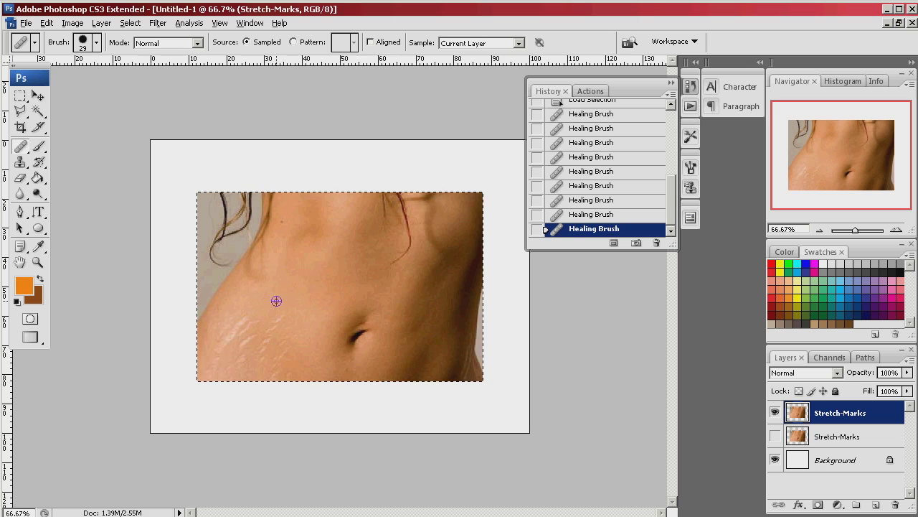
{"action": "left_click", "coordinate": [280, 323]}
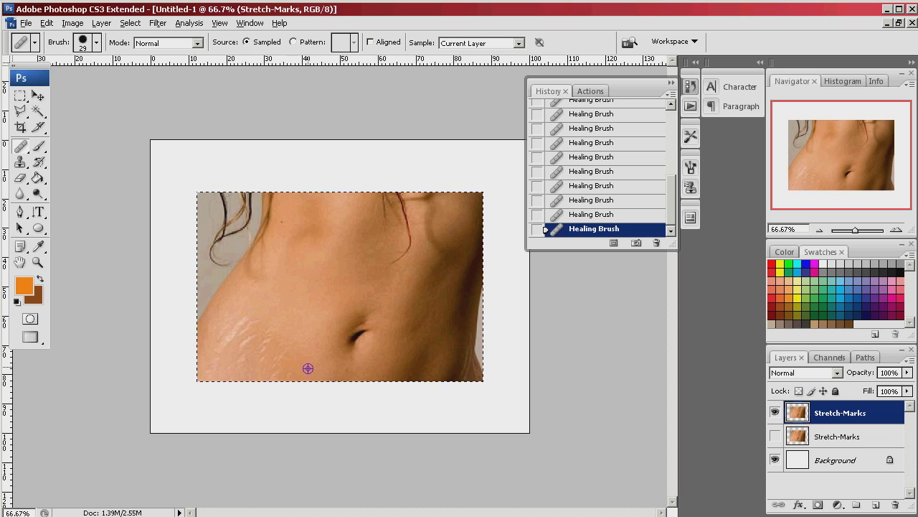
{"action": "left_click", "coordinate": [271, 330]}
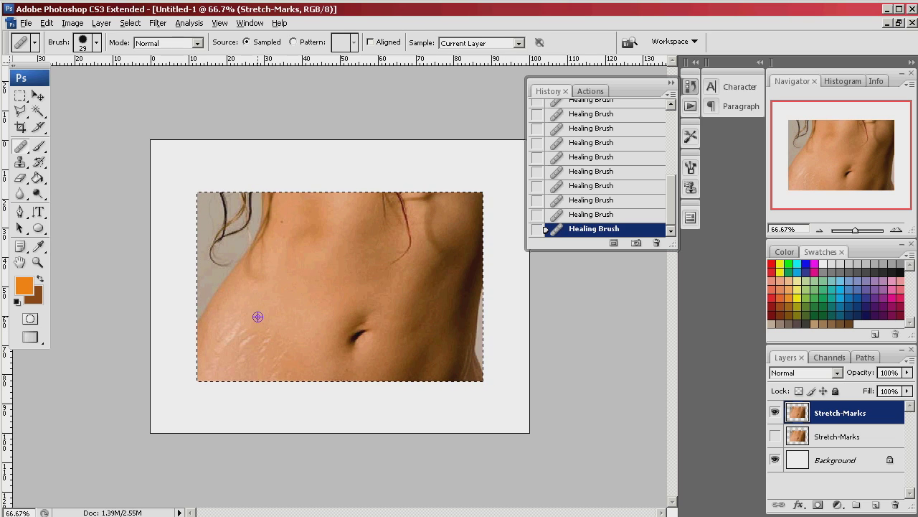
Paint healing over the left-hip stretch marks, sampling clean skin as the source.
{"action": "left_click_drag", "start_coordinate": [232, 319], "coordinate": [220, 319]}
{"action": "mouse_move", "coordinate": [292, 373]}
{"action": "left_mouse_down"}
{"action": "mouse_move", "coordinate": [293, 365]}
{"action": "mouse_move", "coordinate": [254, 371]}
{"action": "mouse_move", "coordinate": [267, 356]}
{"action": "left_mouse_up"}
{"action": "left_click", "coordinate": [257, 344], "text": "alt"}
{"action": "left_click_drag", "start_coordinate": [229, 351], "coordinate": [213, 371]}
Resample clean skin, heal the last marks near the bottom edge, and deselect.
{"action": "left_click", "coordinate": [223, 342], "text": "alt"}
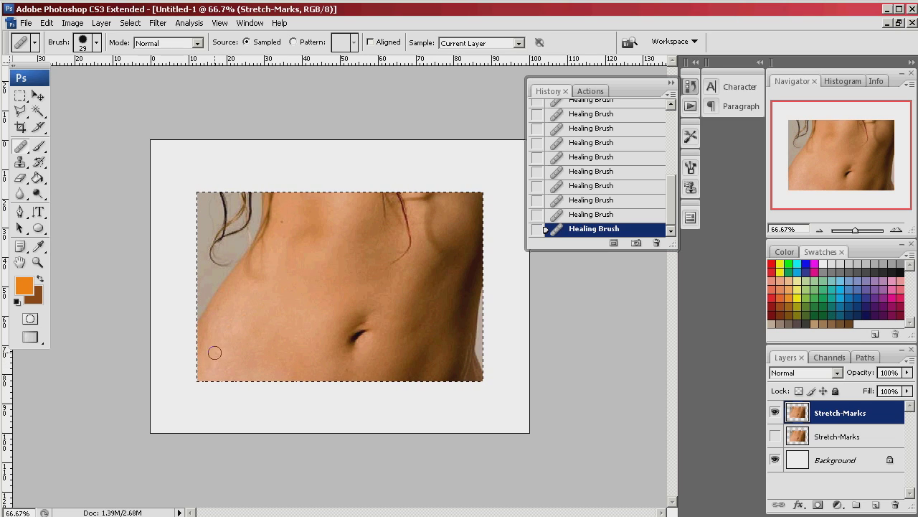
{"action": "mouse_move", "coordinate": [213, 359]}
{"action": "left_mouse_down"}
{"action": "mouse_move", "coordinate": [246, 363]}
{"action": "mouse_move", "coordinate": [242, 354]}
{"action": "mouse_move", "coordinate": [222, 375]}
{"action": "left_mouse_up"}
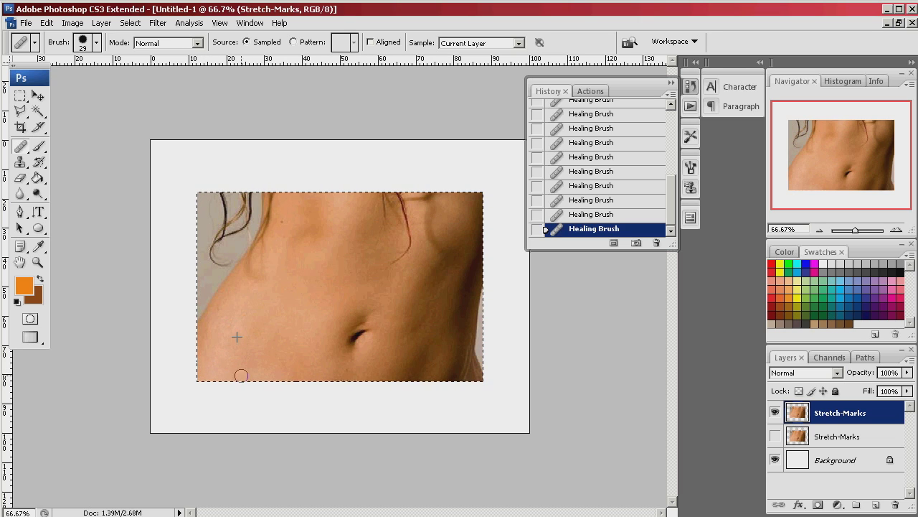
{"action": "left_click_drag", "start_coordinate": [259, 365], "coordinate": [273, 350]}
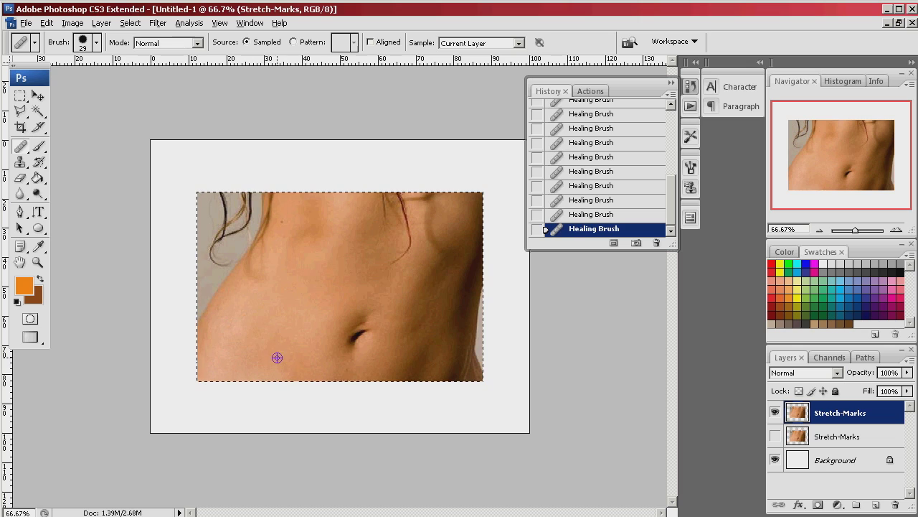
{"action": "mouse_move", "coordinate": [289, 371]}
{"action": "left_mouse_down"}
{"action": "mouse_move", "coordinate": [277, 354]}
{"action": "mouse_move", "coordinate": [290, 379]}
{"action": "left_mouse_up"}
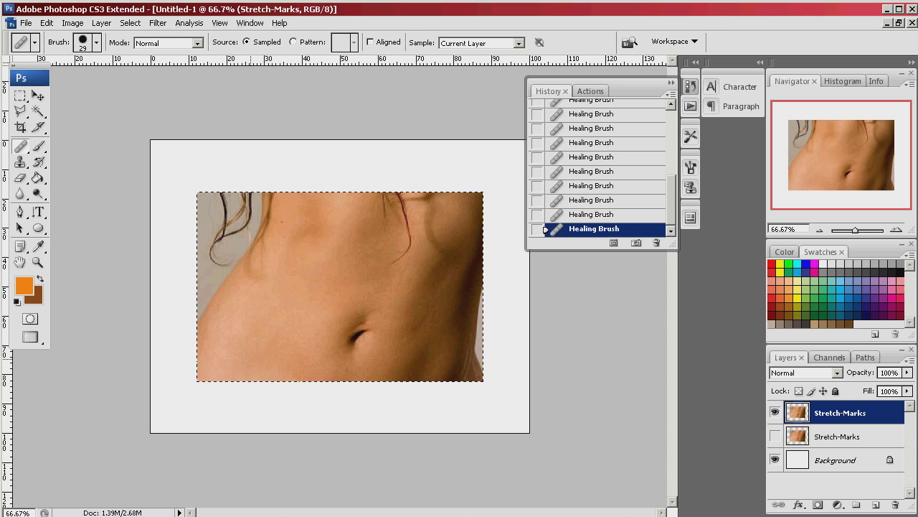
{"action": "key", "text": "ctrl+d"}
Delete the extra Stretch-Marks layer and place the original Stretch-Marks.jpg as a new layer.
{"action": "key", "text": "Delete"}
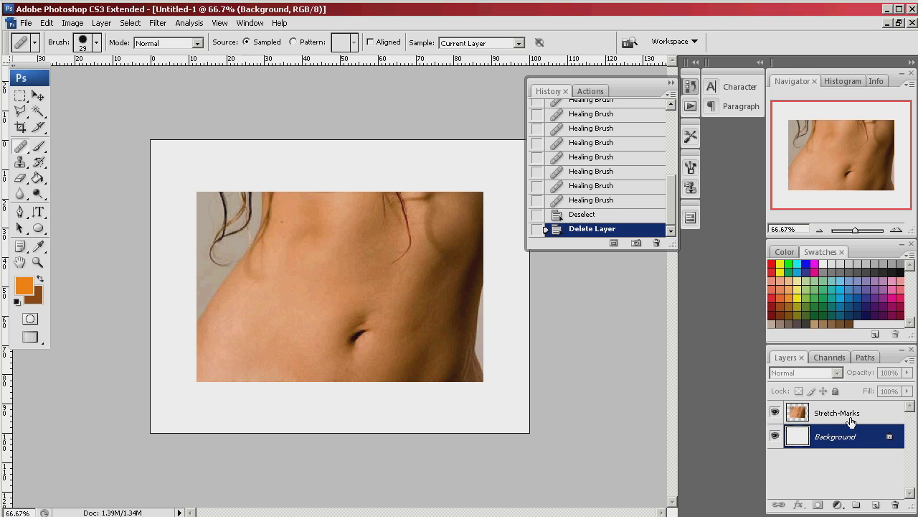
{"action": "left_click", "coordinate": [26, 22]}
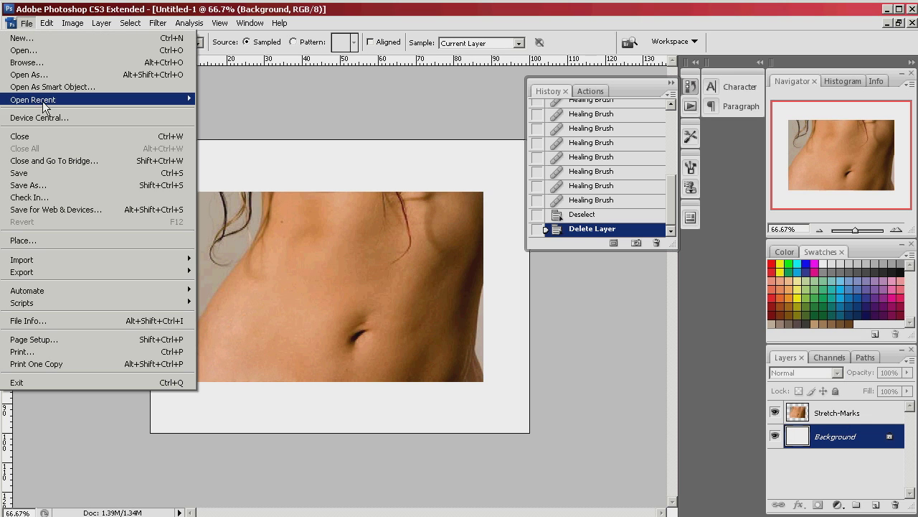
{"action": "left_click", "coordinate": [40, 242]}
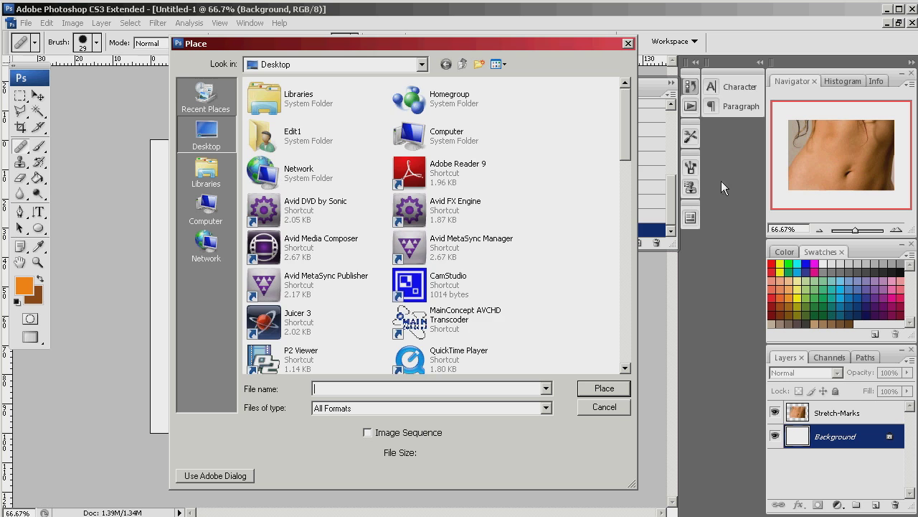
{"action": "left_click_drag", "start_coordinate": [626, 137], "coordinate": [632, 339]}
{"action": "left_click", "coordinate": [445, 240]}
{"action": "left_click", "coordinate": [604, 388]}
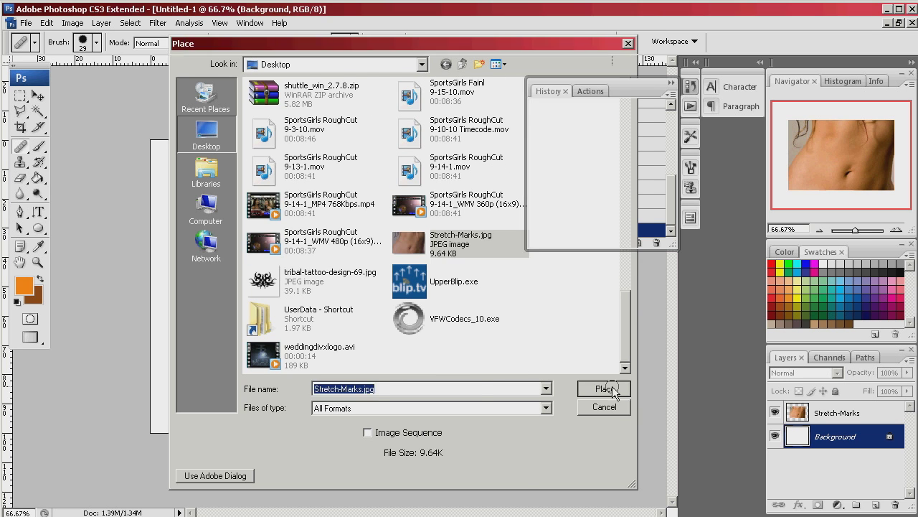
{"action": "key", "text": "Return"}
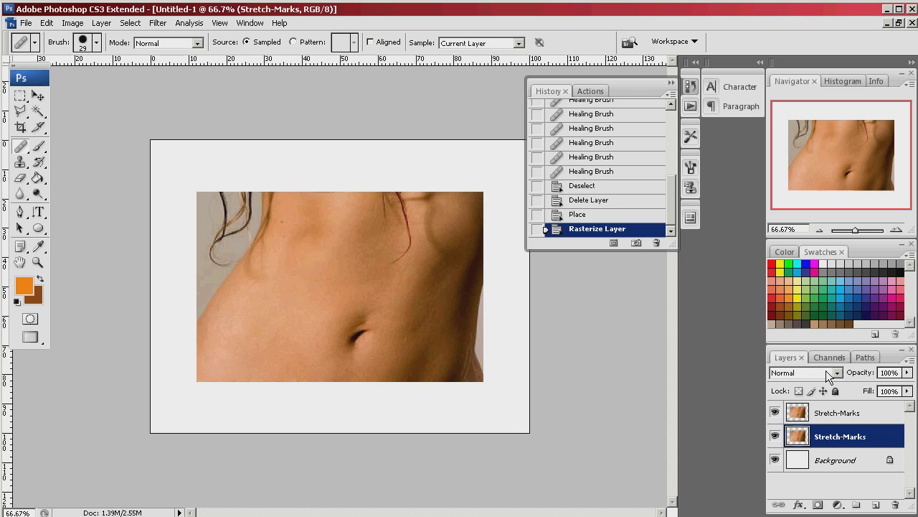
{"action": "left_click", "coordinate": [776, 414]}
{"action": "left_click", "coordinate": [775, 413]}
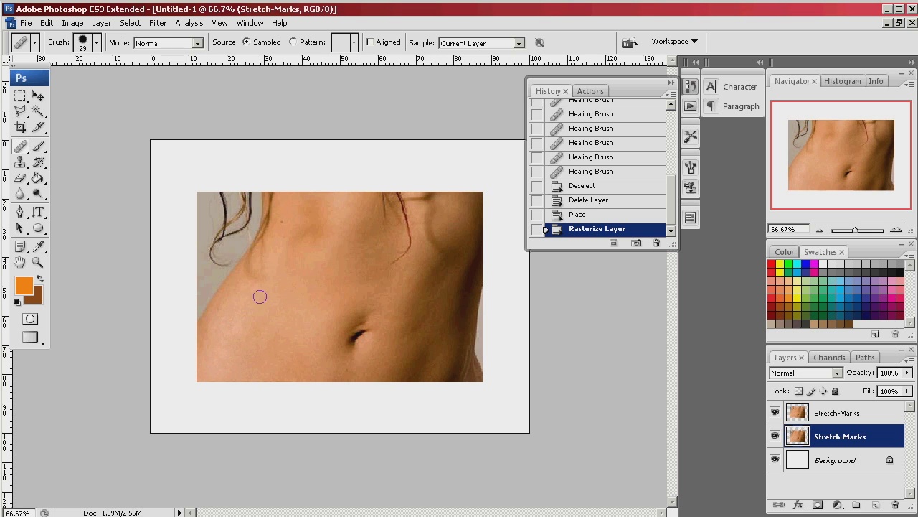